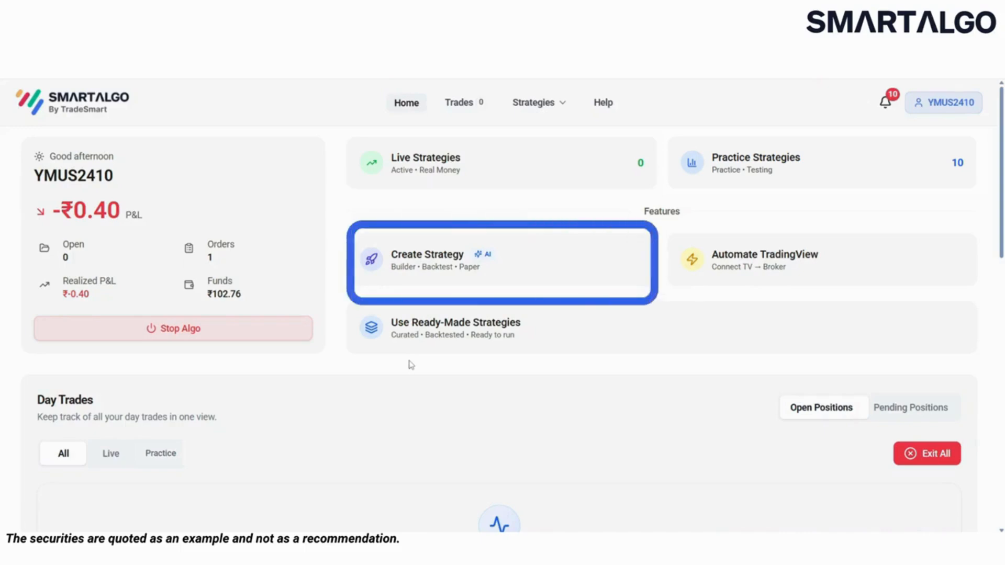
Step: Start a new strategy with the Manual Builder and select HDFCBANK from the Cash market as its script
{"action": "left_click", "coordinate": [465, 276]}
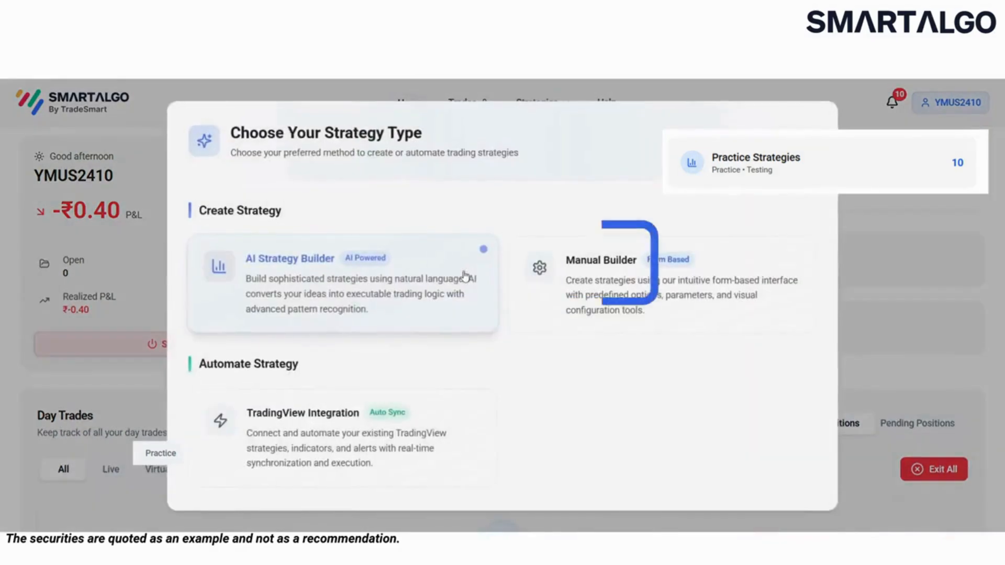
{"action": "left_click", "coordinate": [618, 288]}
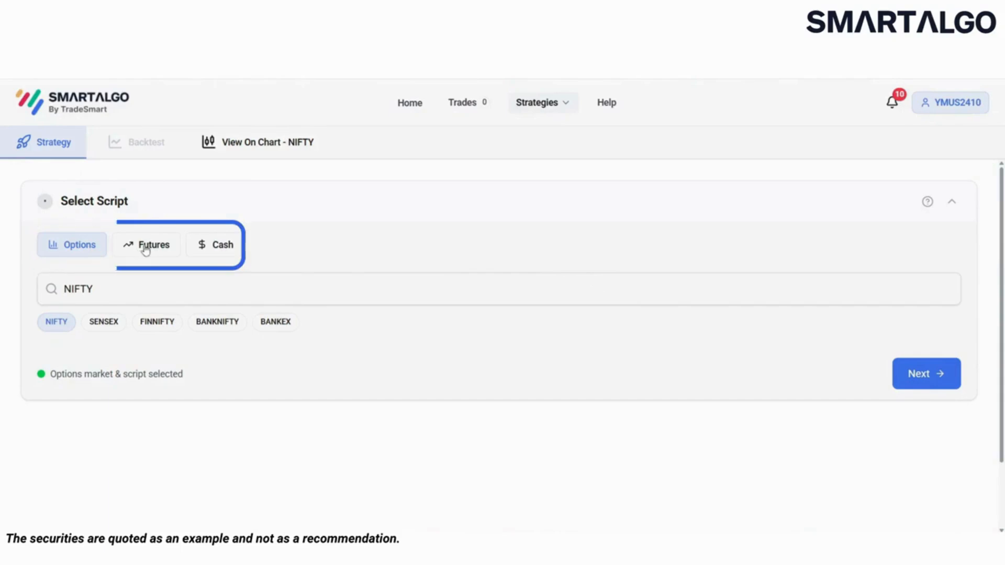
{"action": "left_click", "coordinate": [203, 251]}
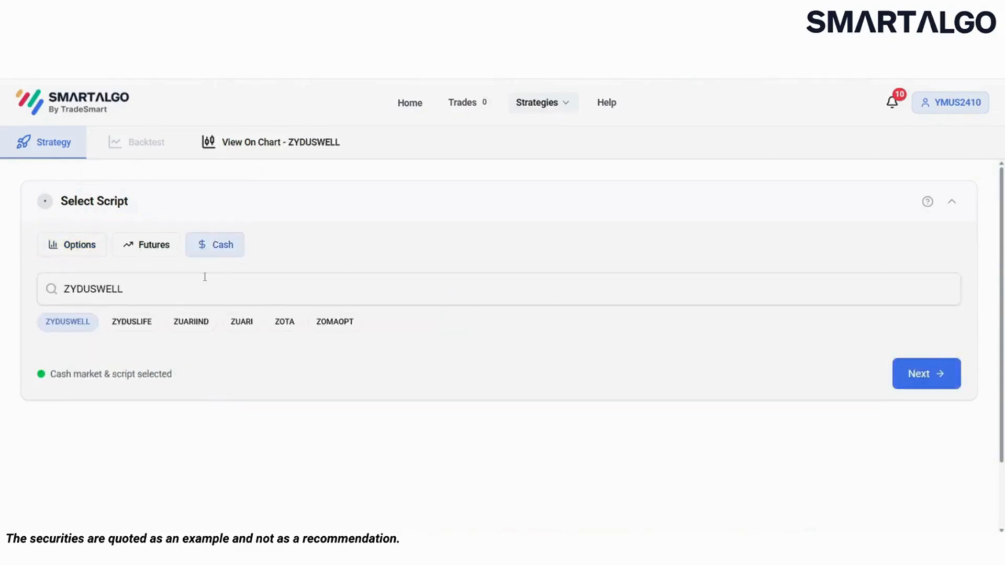
{"action": "left_click", "coordinate": [205, 277]}
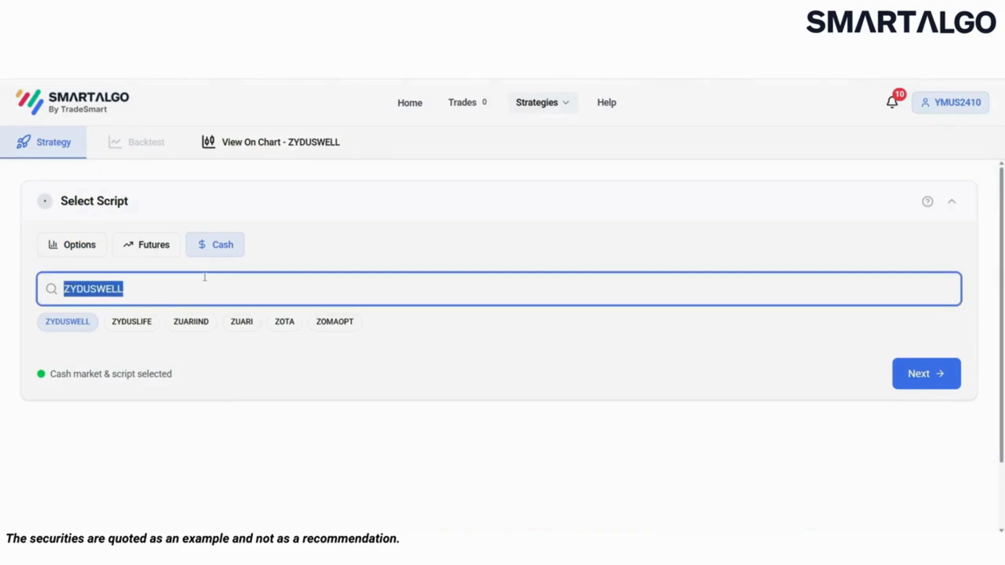
{"action": "type", "text": "HDFC"}
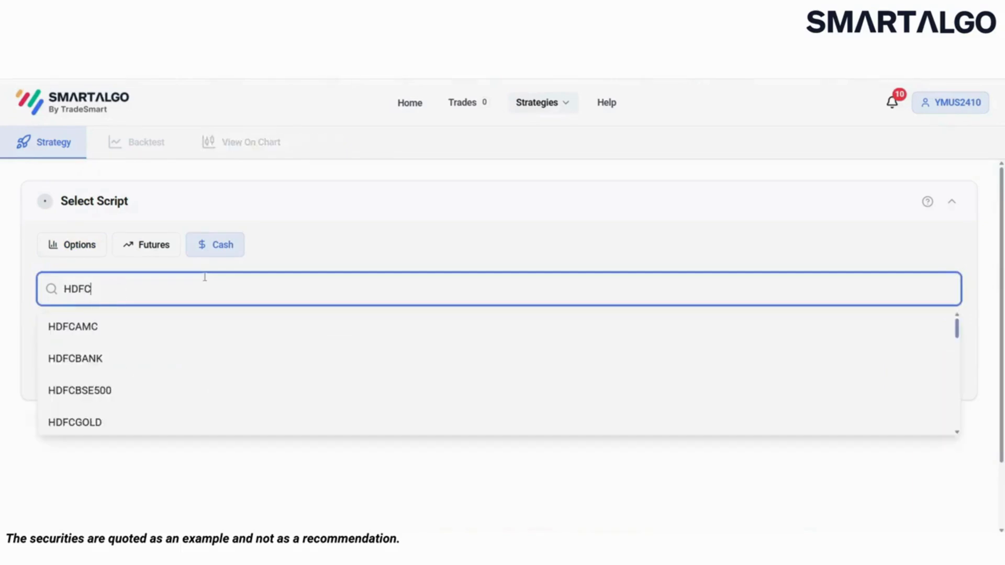
{"action": "left_click", "coordinate": [176, 368]}
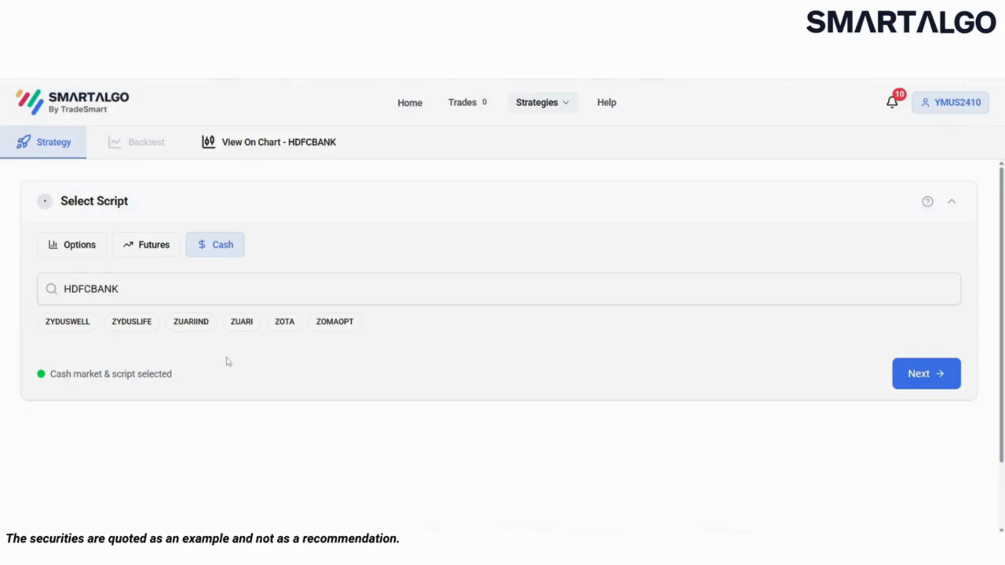
{"action": "left_click", "coordinate": [916, 379]}
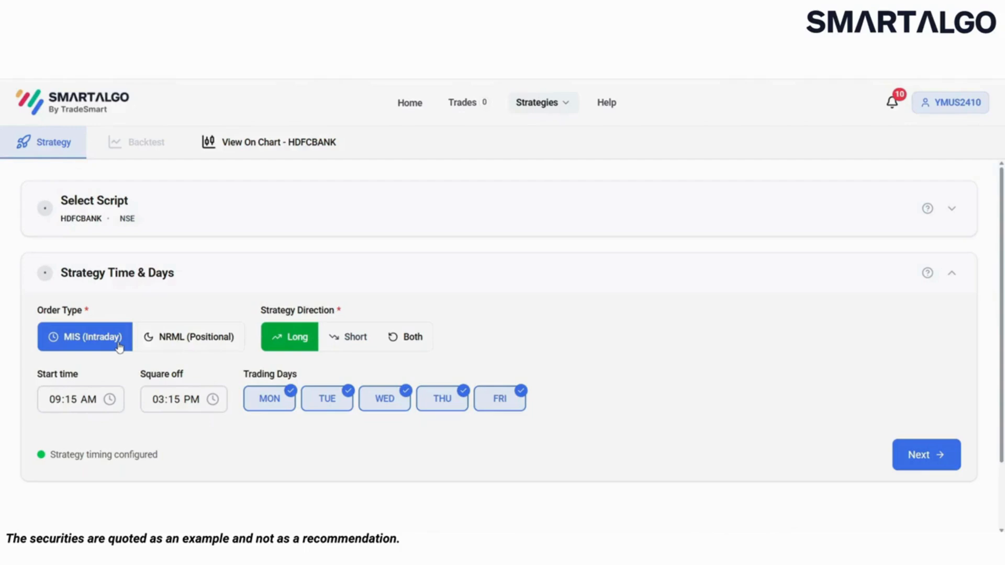
Step: Try the Short and Both strategy directions for the intraday order type and set the direction back to Long
{"action": "left_click", "coordinate": [152, 350]}
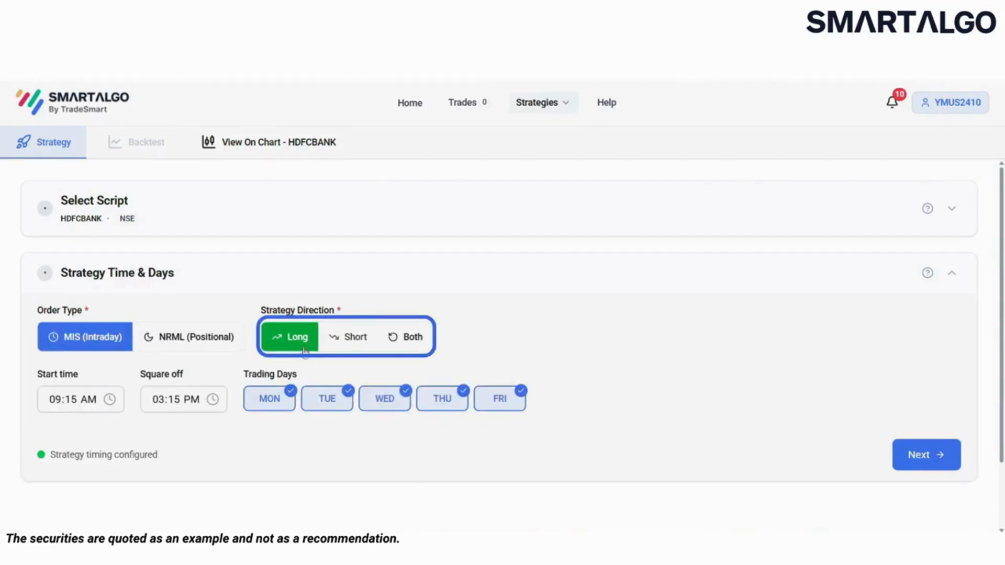
{"action": "left_click", "coordinate": [344, 343]}
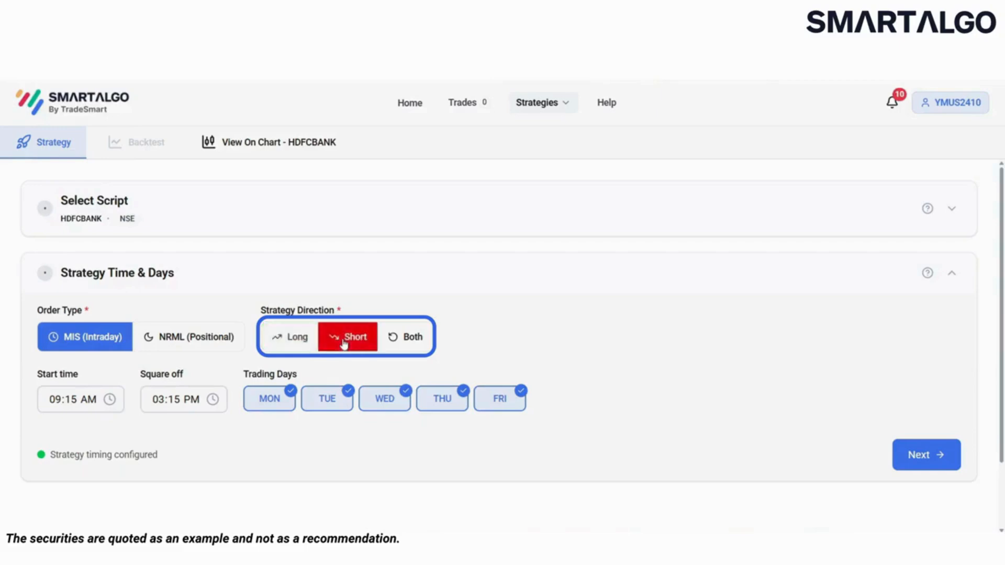
{"action": "left_click", "coordinate": [397, 342]}
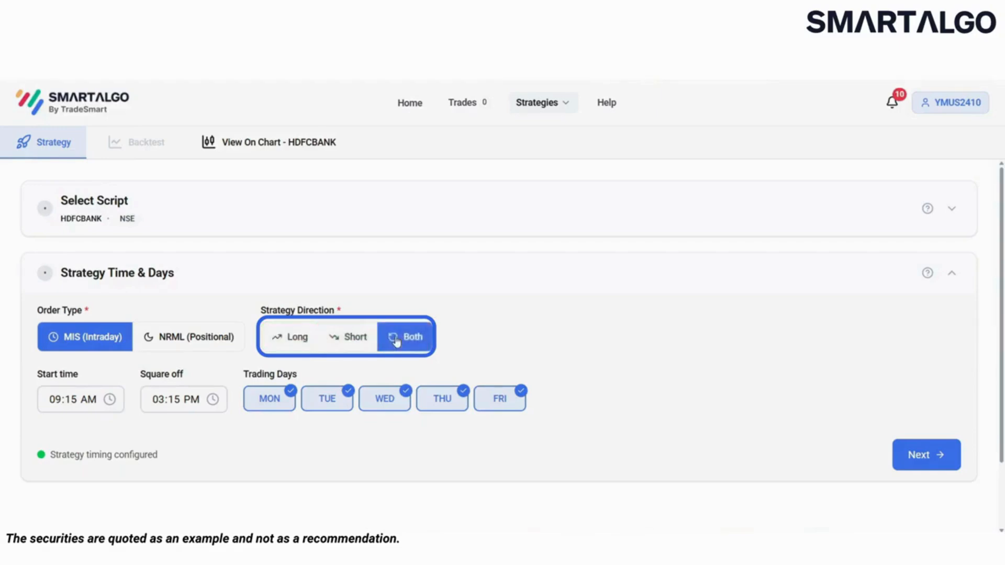
{"action": "left_click", "coordinate": [303, 350]}
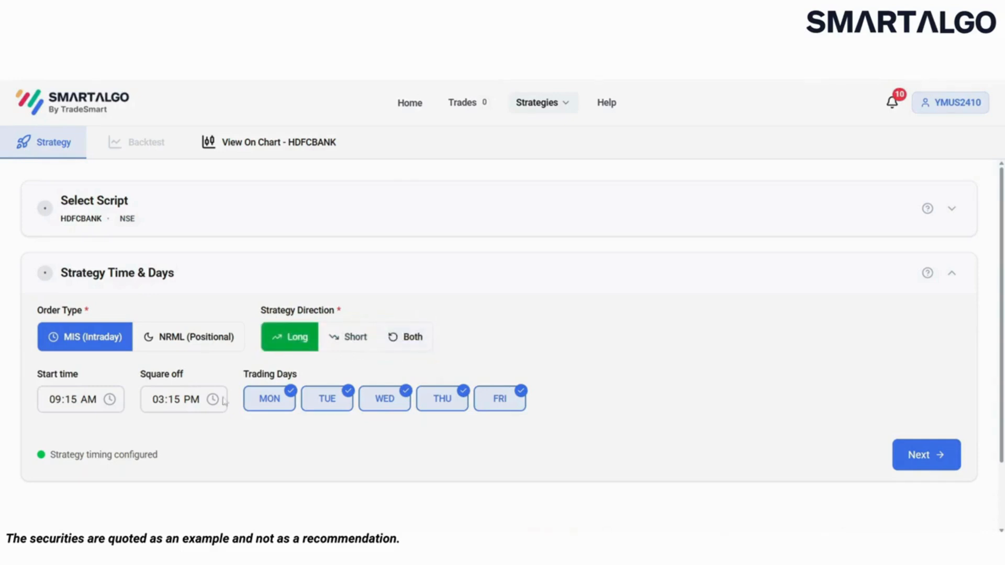
Step: View the selectable times for the strategy's start time and square off, leaving both lists closed
{"action": "left_click", "coordinate": [109, 401]}
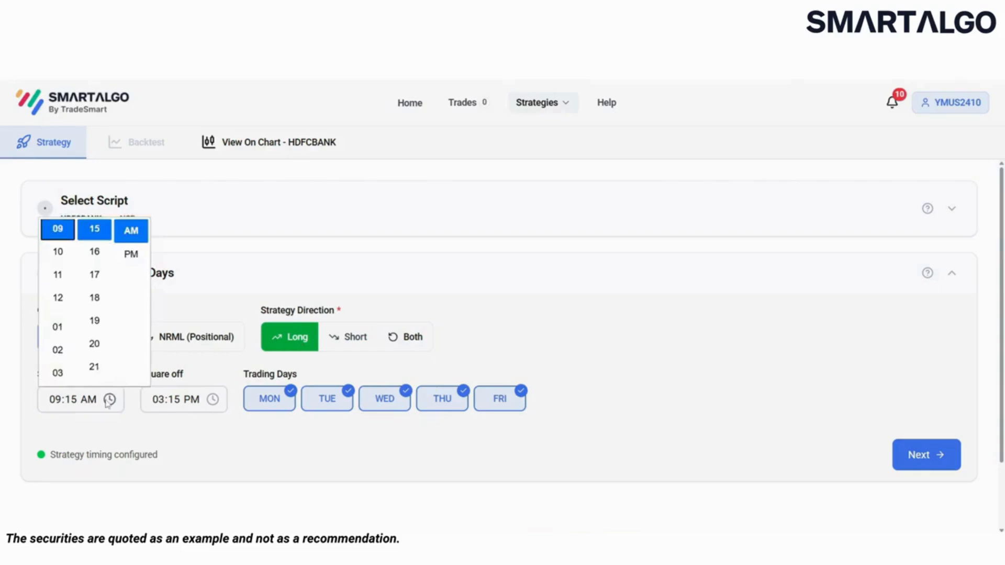
{"action": "left_click", "coordinate": [211, 408]}
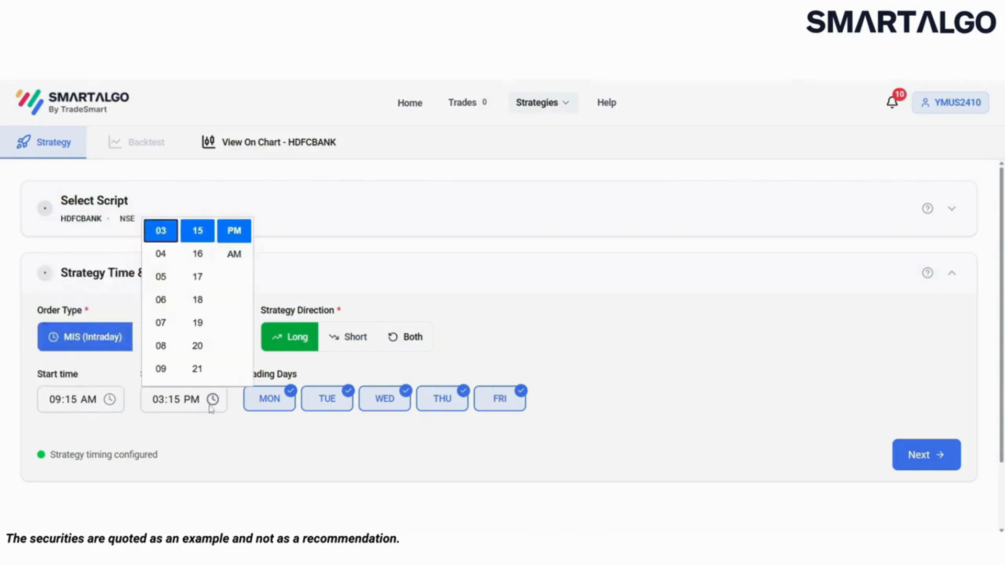
{"action": "left_click", "coordinate": [224, 418]}
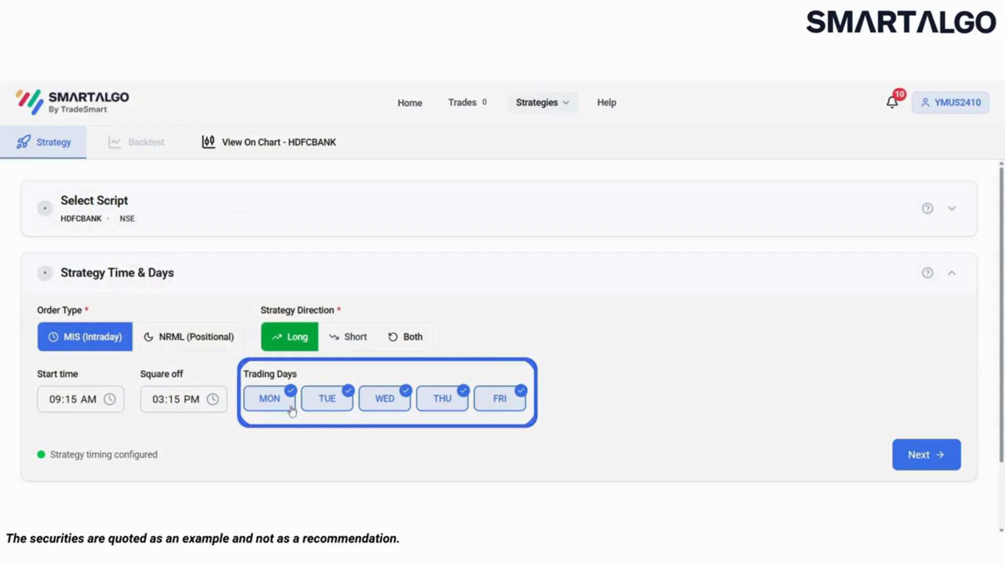
Step: Exclude Tuesday and Thursday from the trading days and include both again
{"action": "left_click", "coordinate": [323, 412]}
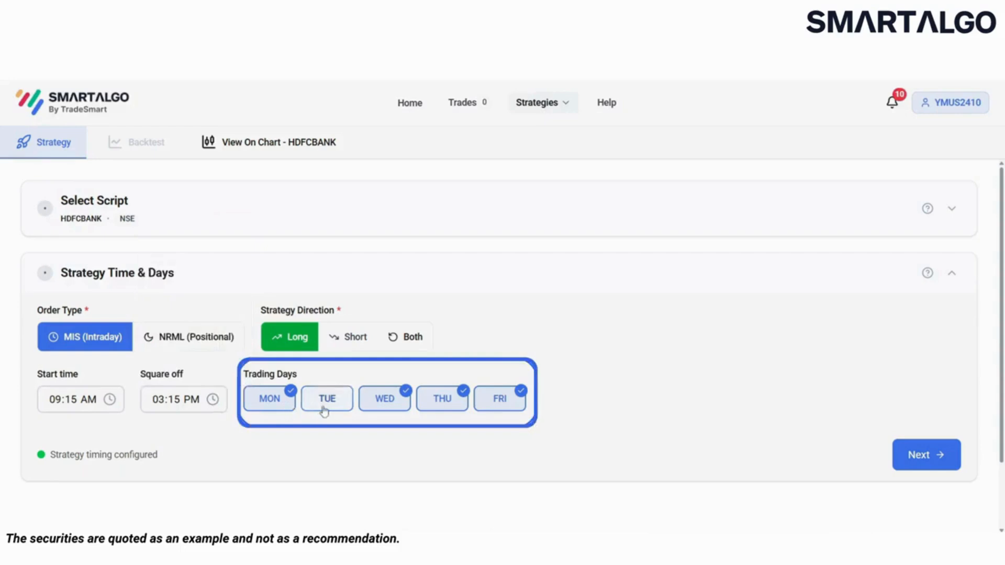
{"action": "left_click", "coordinate": [437, 403]}
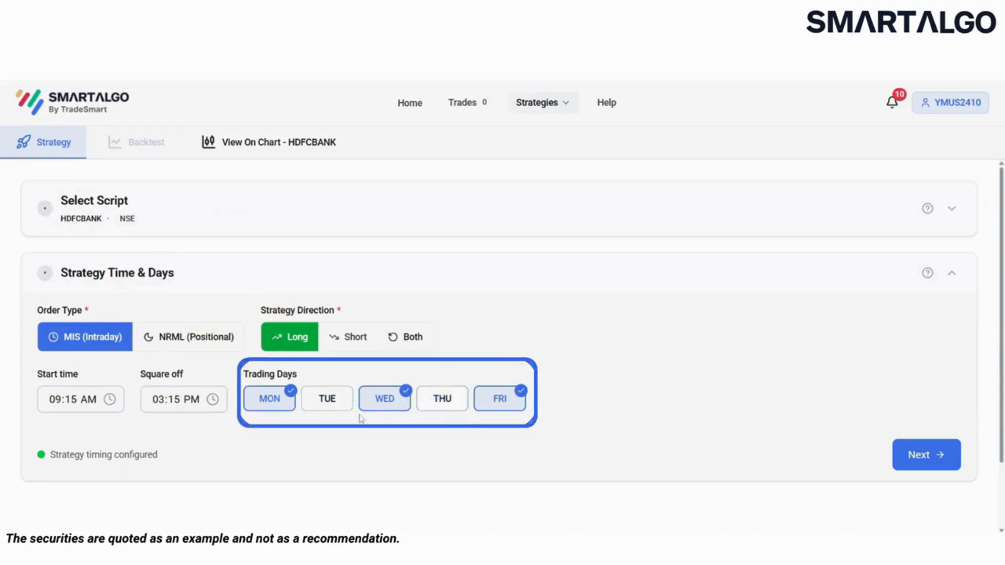
{"action": "left_click", "coordinate": [341, 409]}
{"action": "left_click", "coordinate": [443, 401]}
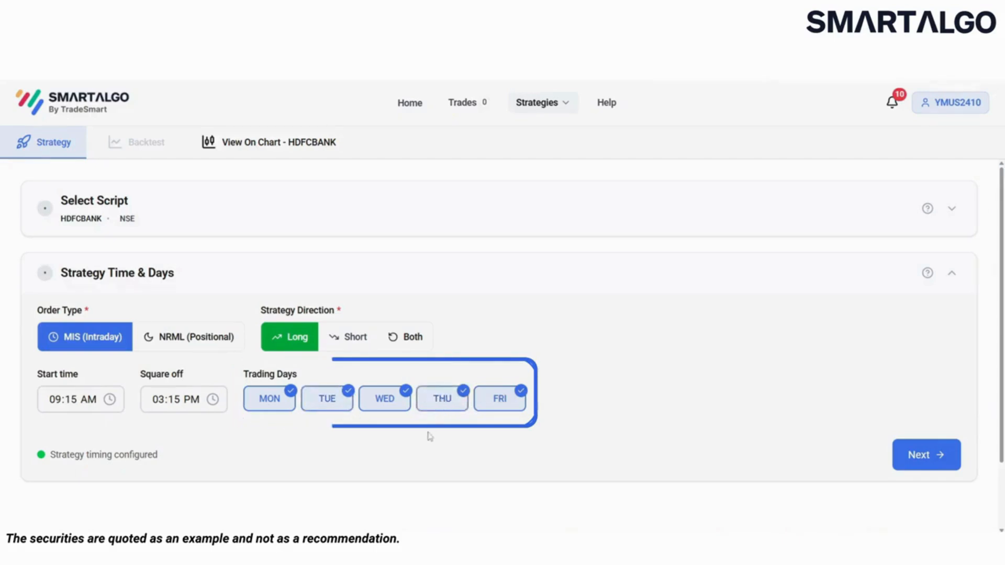
Step: Set the order type to NRML (Positional) and proceed to the indicators section
{"action": "left_click", "coordinate": [163, 344]}
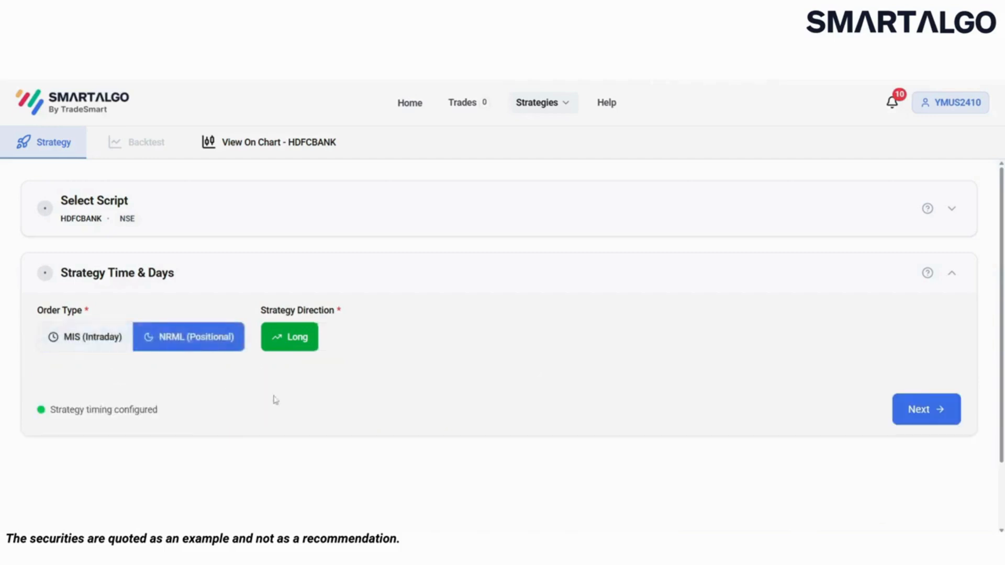
{"action": "left_click", "coordinate": [957, 413]}
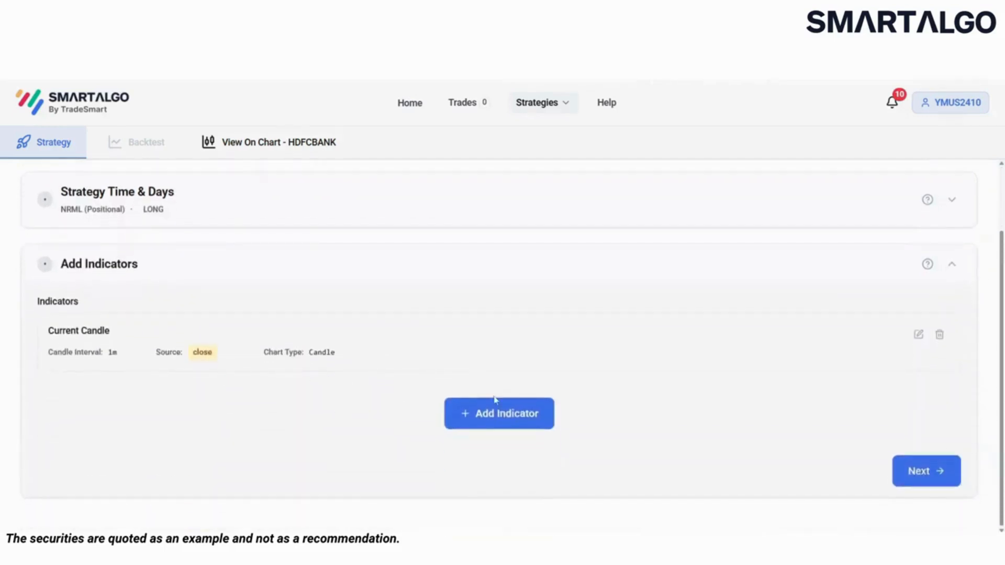
Step: Add a Relative Strength Index indicator with a 5m candle interval and Close as its source
{"action": "left_click", "coordinate": [496, 414]}
{"action": "scroll", "coordinate": [256, 338], "scroll_direction": "down", "scroll_amount": 4}
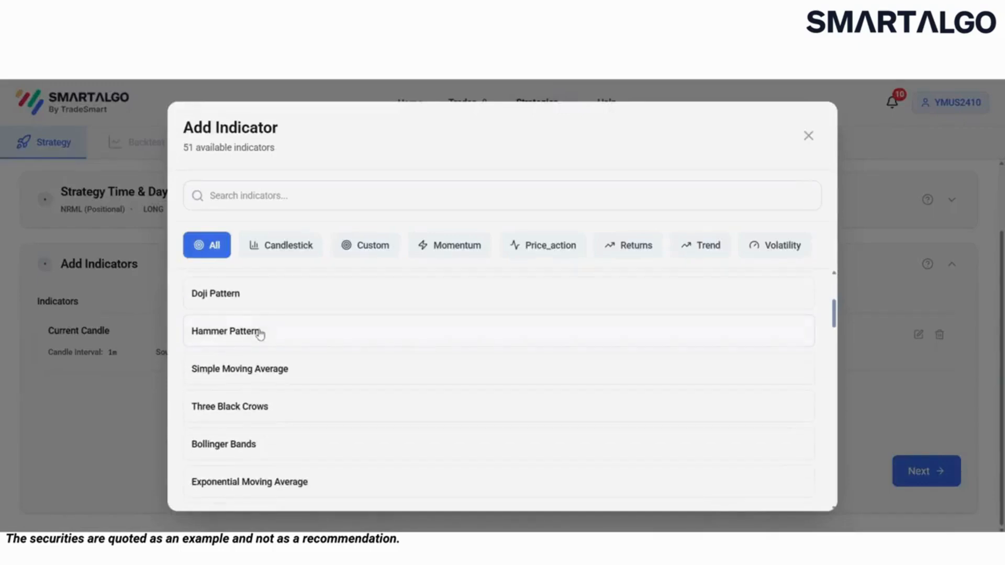
{"action": "scroll", "coordinate": [258, 332], "scroll_direction": "down", "scroll_amount": 4}
{"action": "scroll", "coordinate": [258, 329], "scroll_direction": "up", "scroll_amount": 7}
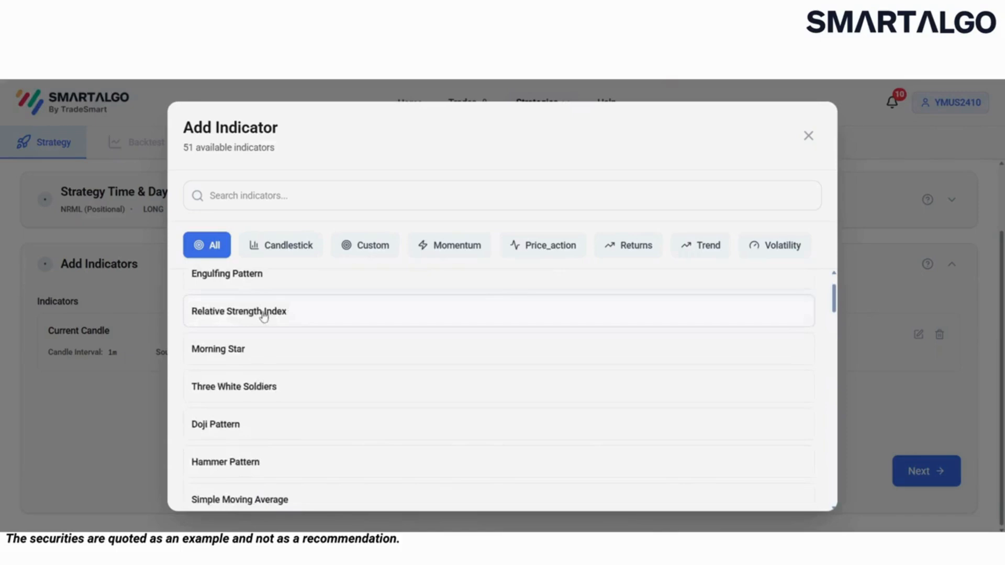
{"action": "left_click", "coordinate": [263, 314]}
{"action": "left_click", "coordinate": [270, 324]}
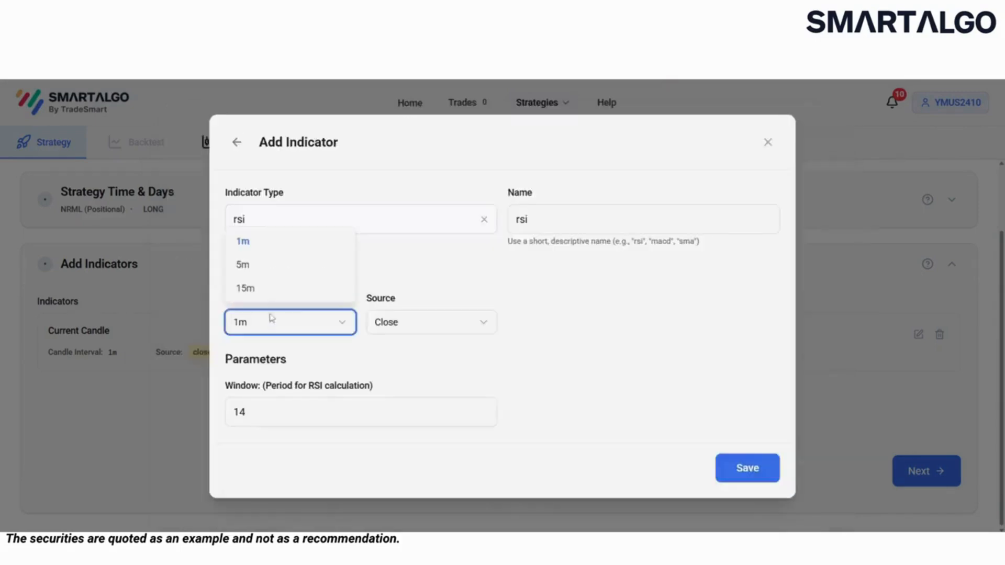
{"action": "left_click", "coordinate": [263, 273]}
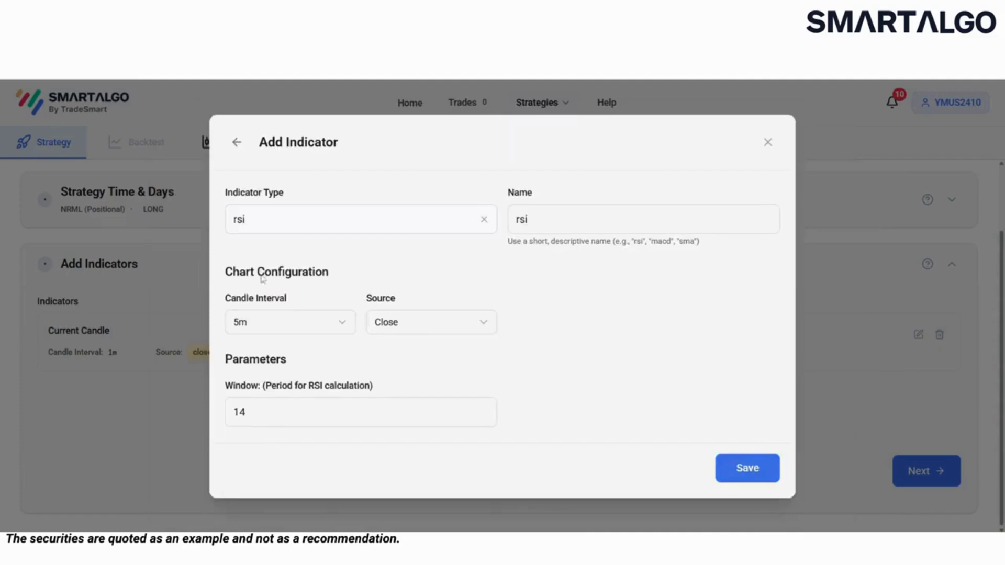
{"action": "left_click", "coordinate": [444, 327]}
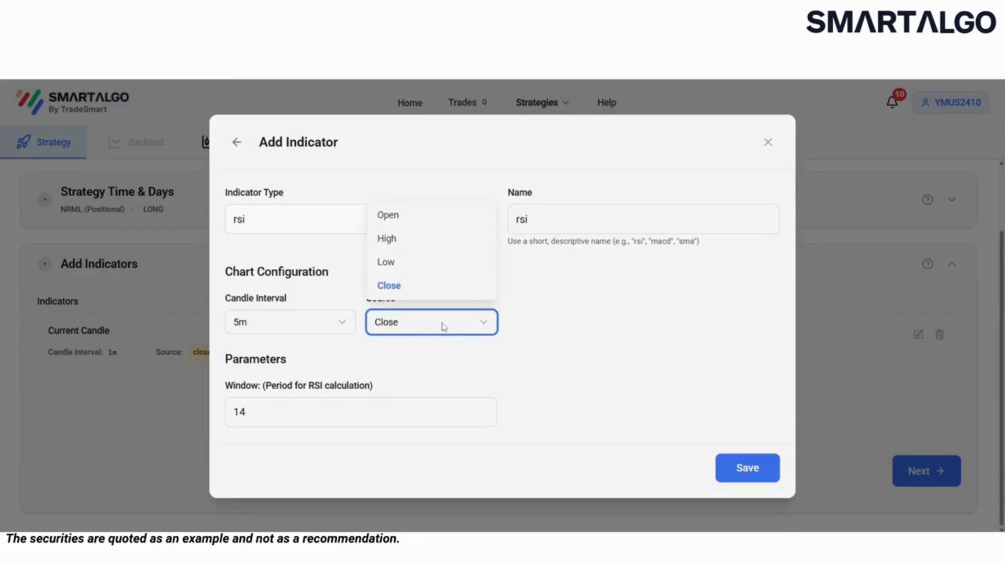
{"action": "left_click", "coordinate": [519, 357]}
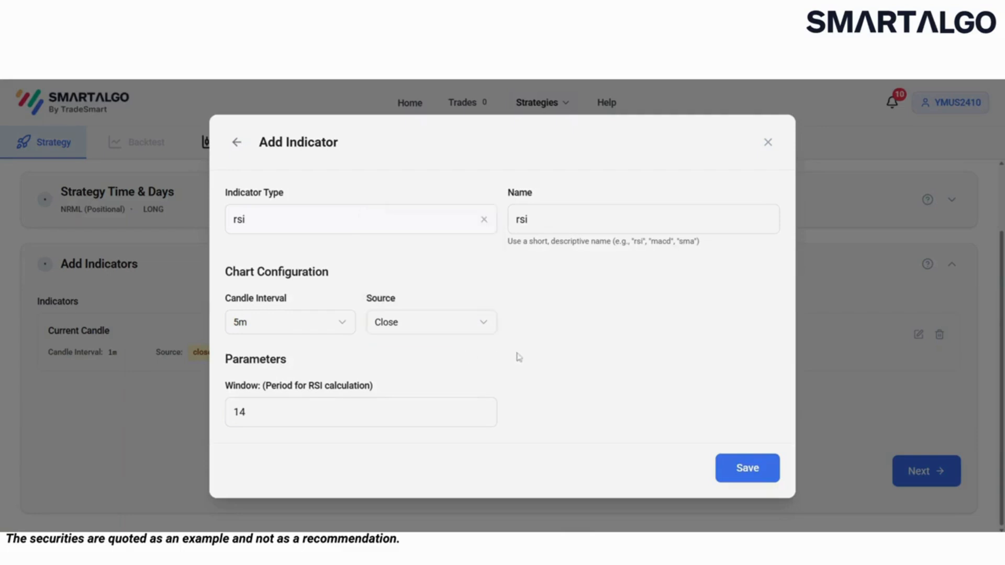
{"action": "left_click", "coordinate": [738, 468]}
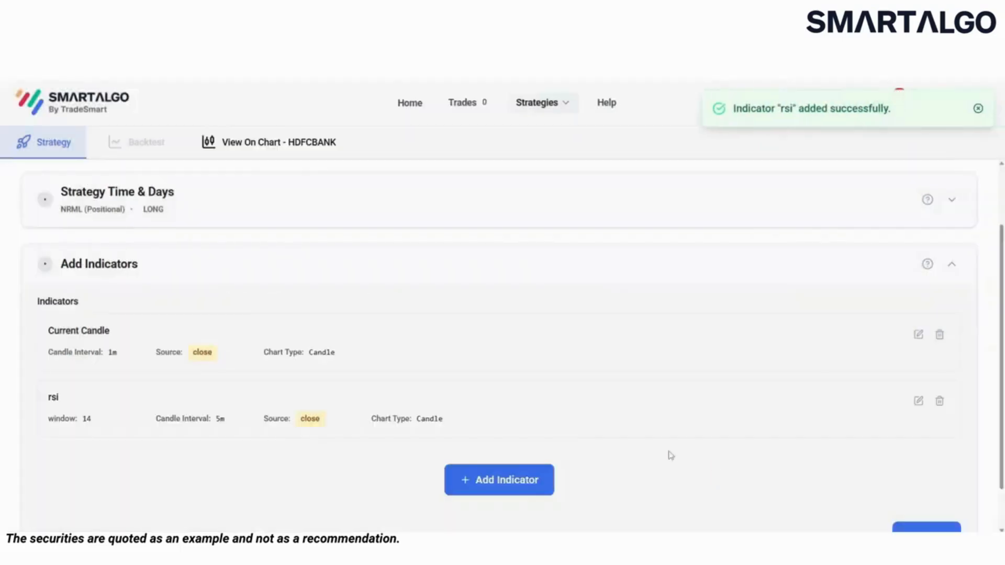
Step: Proceed to the entry settings and define the long entry condition as rsi[1] Crosses Above 30
{"action": "scroll", "coordinate": [370, 359], "scroll_direction": "down", "scroll_amount": 1}
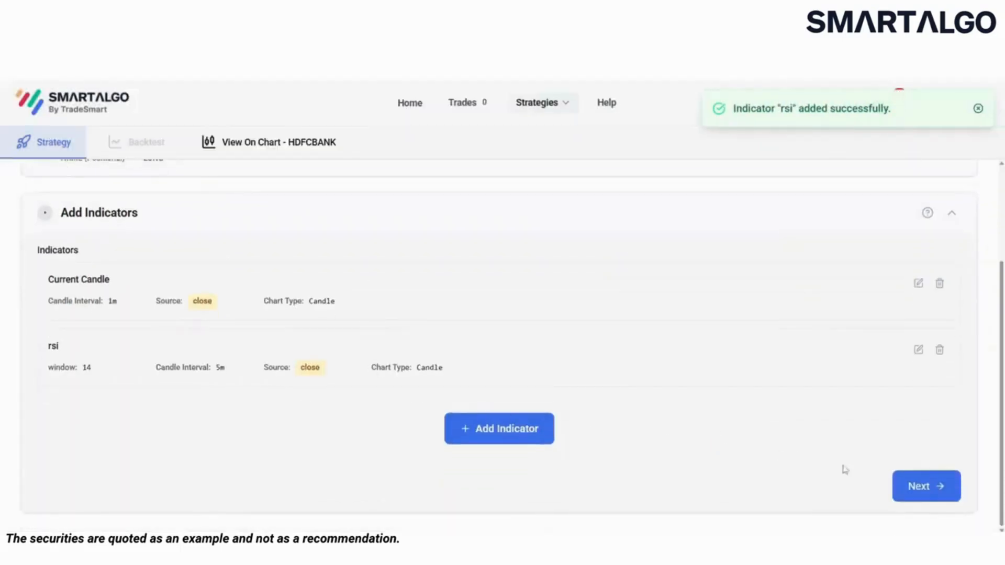
{"action": "left_click", "coordinate": [903, 491]}
{"action": "scroll", "coordinate": [460, 370], "scroll_direction": "down", "scroll_amount": 2}
{"action": "left_click", "coordinate": [184, 351]}
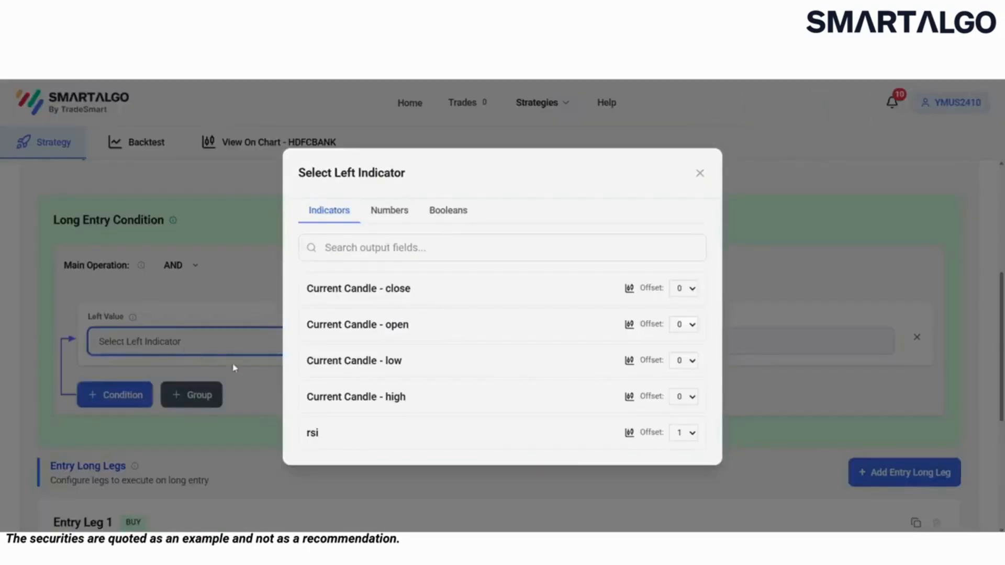
{"action": "left_click", "coordinate": [409, 432]}
{"action": "left_click", "coordinate": [429, 341]}
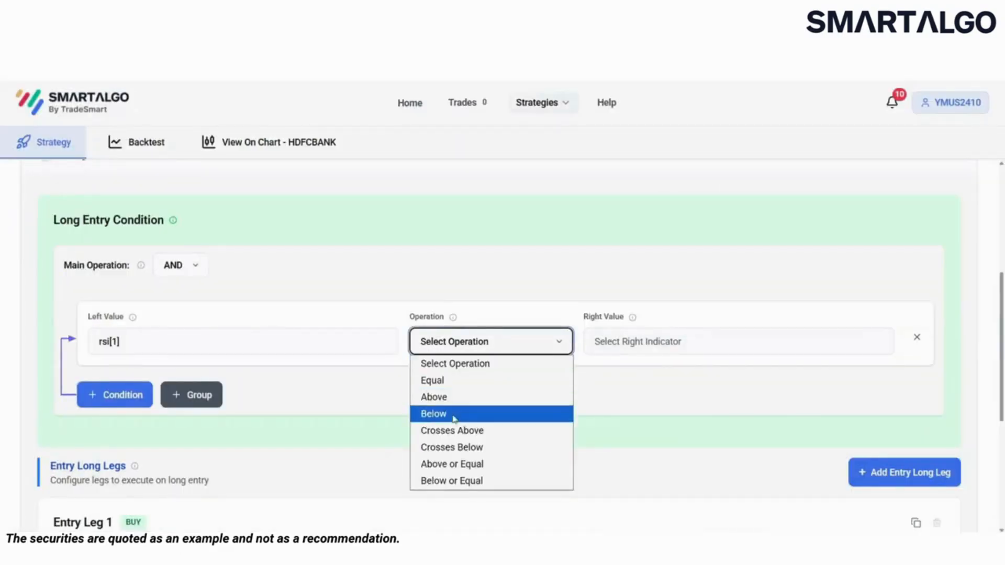
{"action": "left_click", "coordinate": [457, 432]}
{"action": "left_click", "coordinate": [653, 356]}
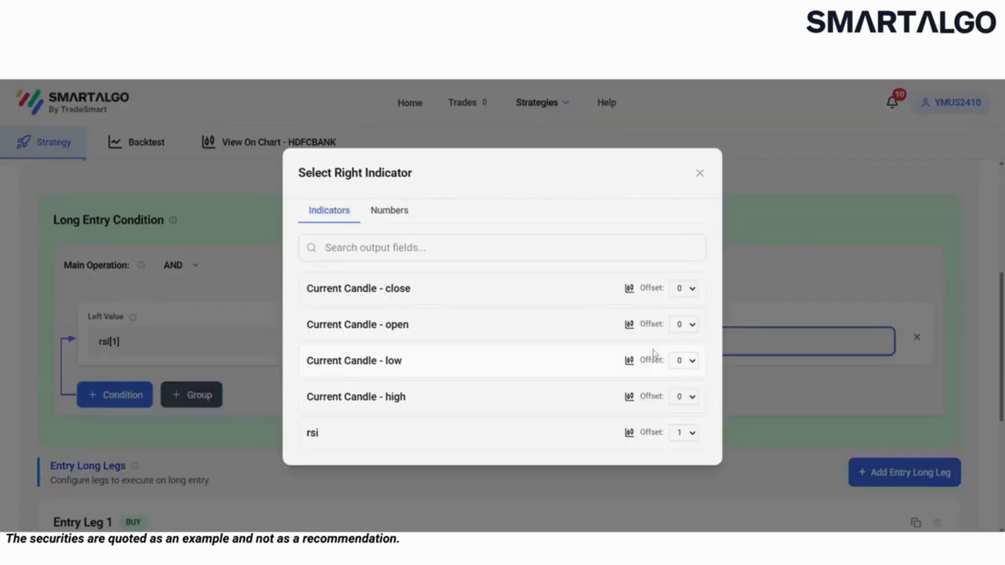
{"action": "left_click", "coordinate": [389, 211]}
{"action": "left_click", "coordinate": [385, 350]}
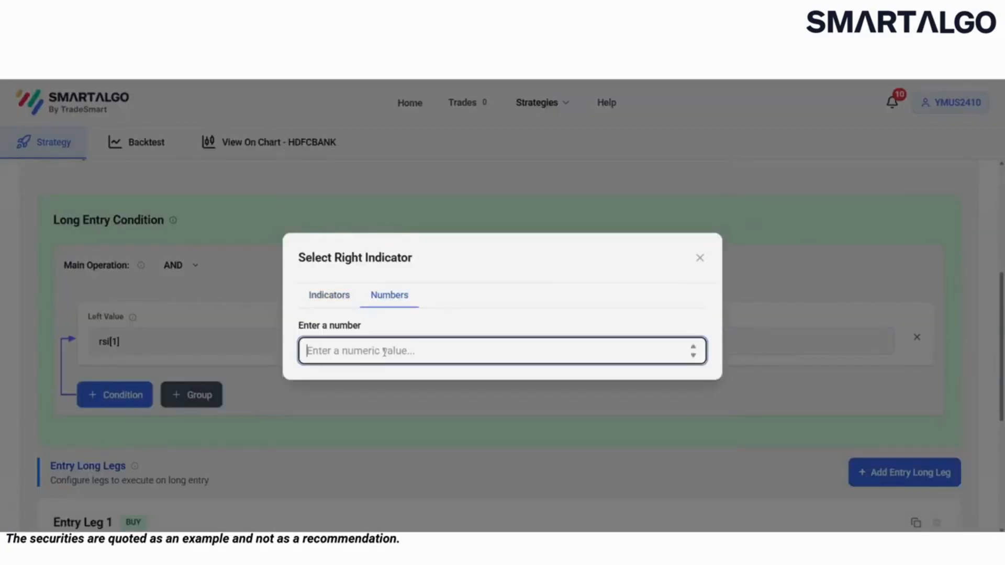
{"action": "type", "text": "30"}
{"action": "left_click", "coordinate": [388, 369]}
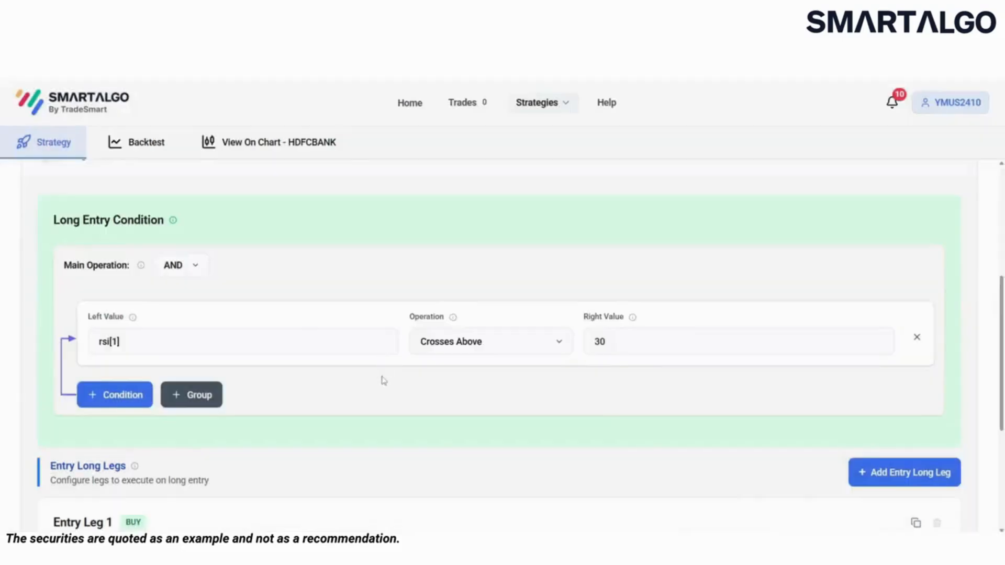
Step: Select Target, Stop Loss and Trailing Stop Loss for Entry Leg 1 and close the feature selection without adding them
{"action": "scroll", "coordinate": [387, 369], "scroll_direction": "down", "scroll_amount": 3}
{"action": "scroll", "coordinate": [328, 325], "scroll_direction": "down", "scroll_amount": 2}
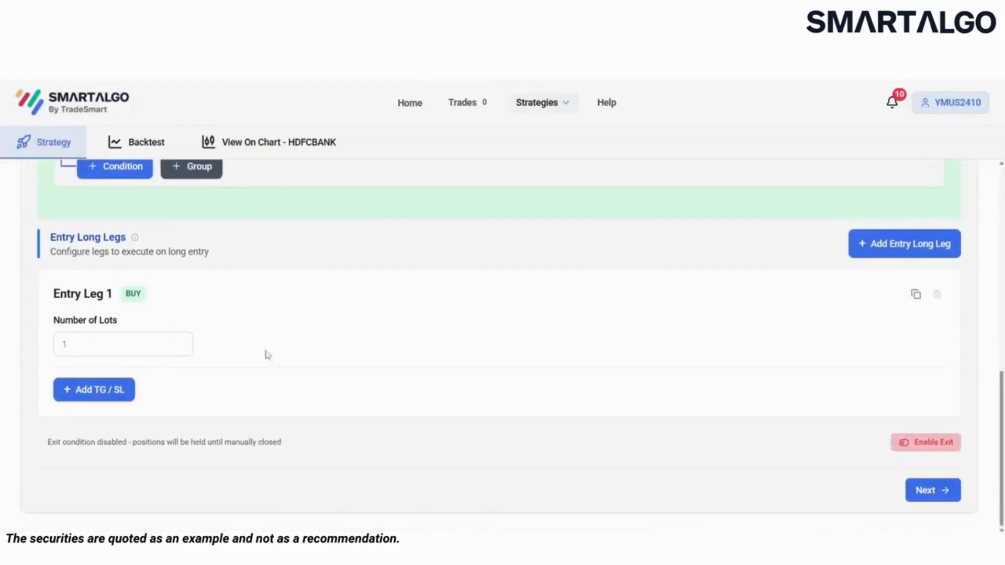
{"action": "left_click", "coordinate": [94, 389]}
{"action": "left_click", "coordinate": [515, 298]}
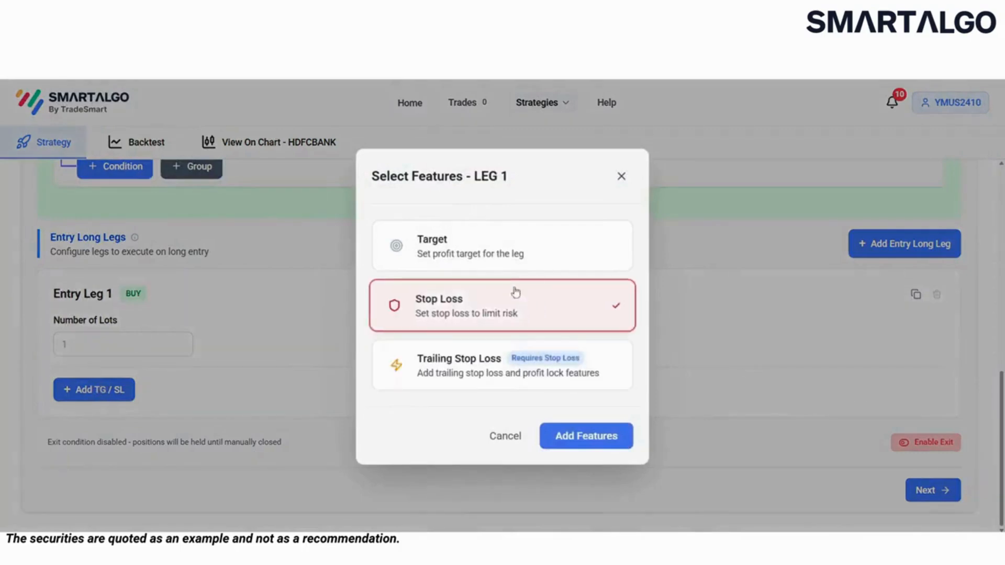
{"action": "left_click", "coordinate": [513, 262]}
{"action": "left_click", "coordinate": [496, 369]}
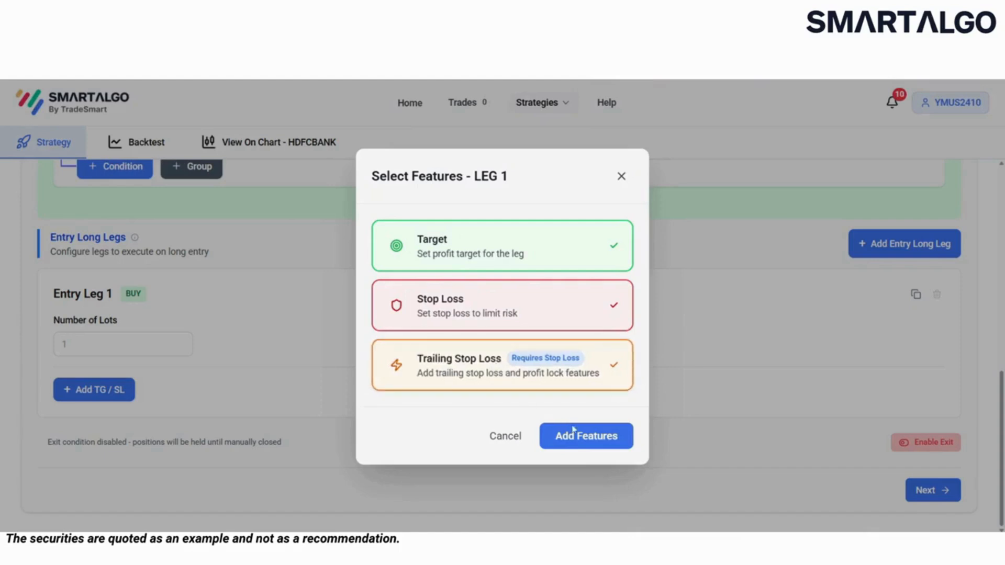
{"action": "left_click", "coordinate": [624, 181]}
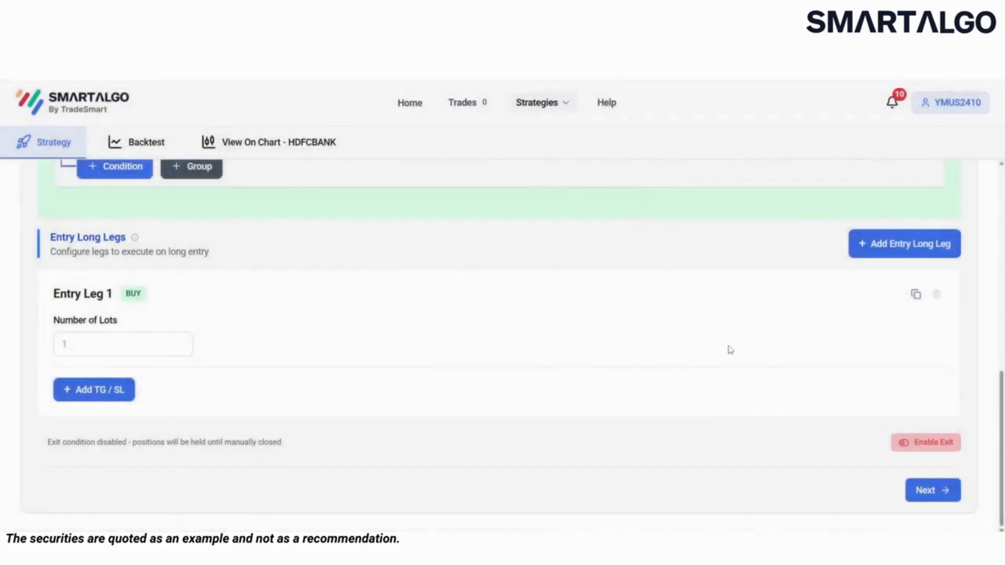
Step: Enable the long exit, add an empty exit condition, remove it and disable the exit again
{"action": "left_click", "coordinate": [913, 444]}
{"action": "scroll", "coordinate": [649, 346], "scroll_direction": "down", "scroll_amount": 5}
{"action": "scroll", "coordinate": [354, 298], "scroll_direction": "up", "scroll_amount": 1}
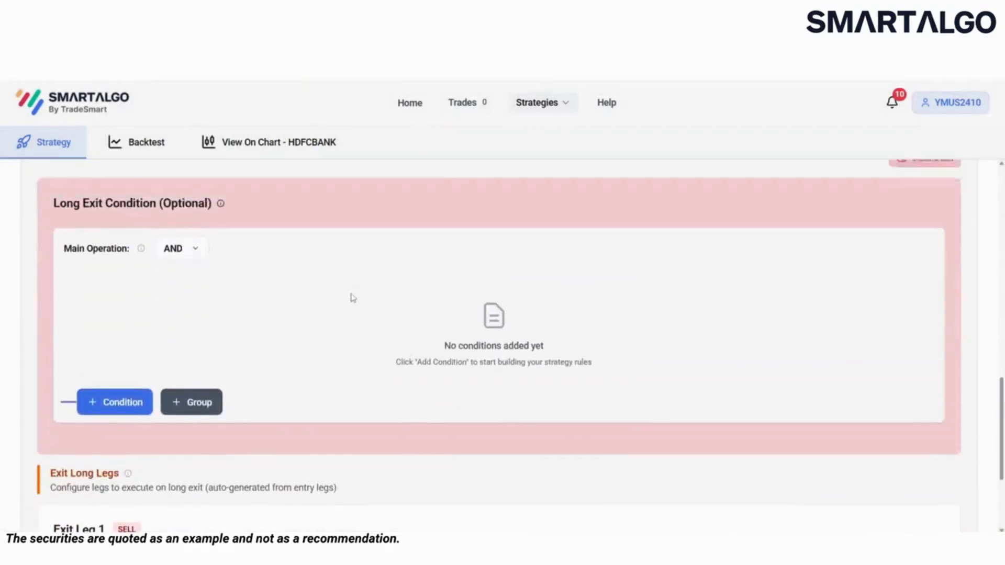
{"action": "scroll", "coordinate": [353, 299], "scroll_direction": "up", "scroll_amount": 2}
{"action": "left_click", "coordinate": [123, 492]}
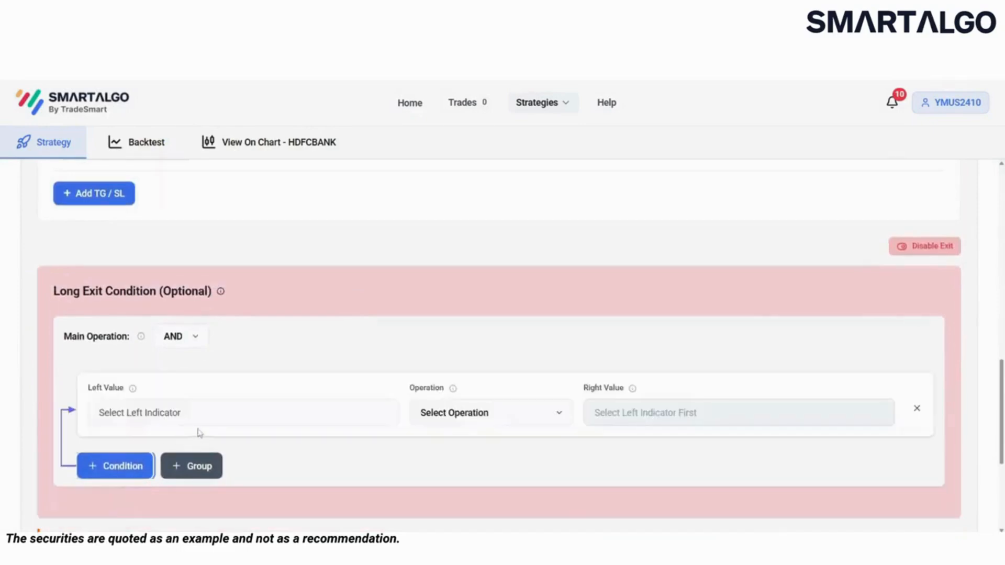
{"action": "left_click", "coordinate": [919, 410]}
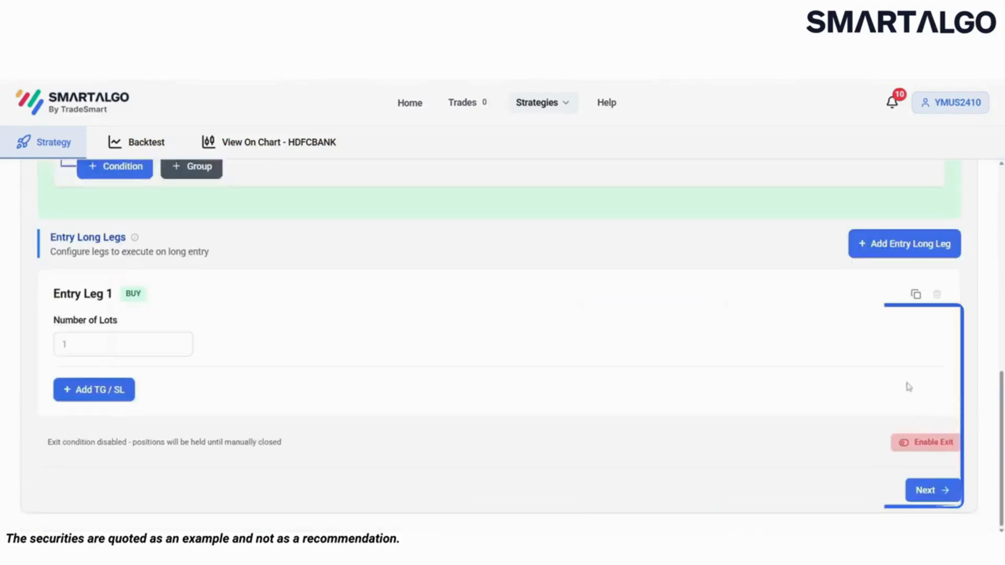
Step: Proceed to risk management and set a max profit target of 5000 INR, a max loss limit of 2000 INR and 5 trades a day
{"action": "left_click", "coordinate": [925, 498]}
{"action": "left_click", "coordinate": [248, 442]}
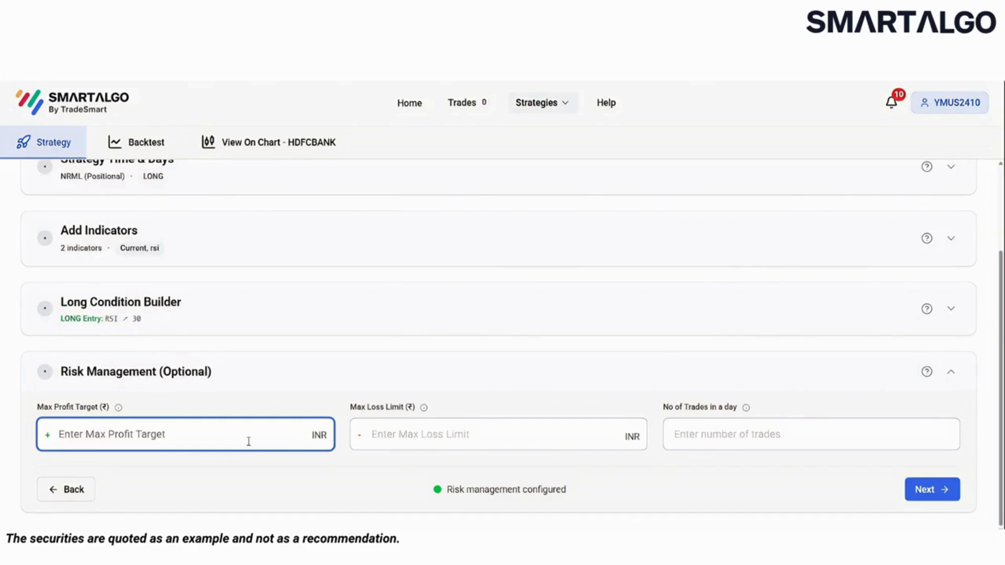
{"action": "type", "text": "5000"}
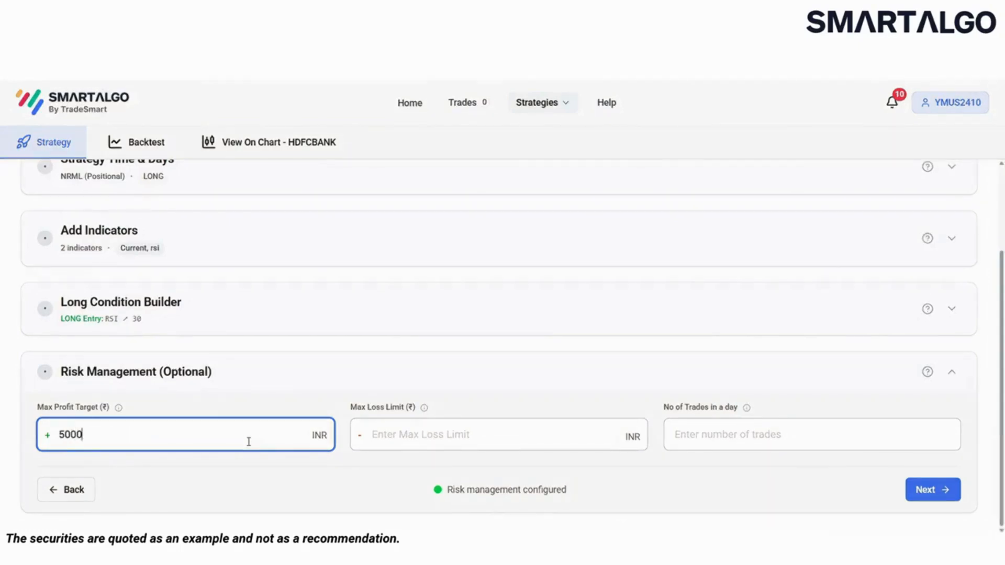
{"action": "left_click", "coordinate": [445, 441]}
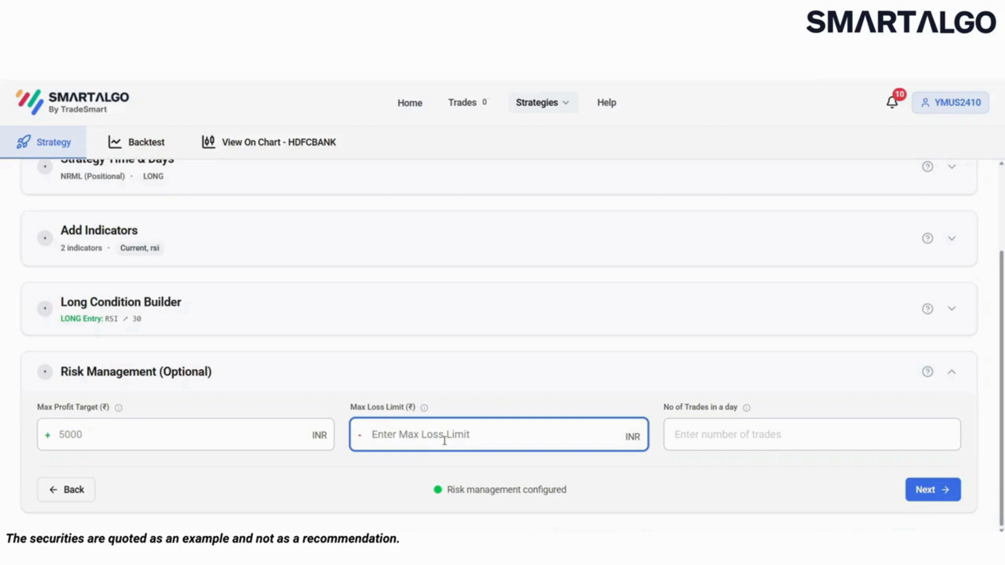
{"action": "type", "text": "2000"}
{"action": "left_click", "coordinate": [728, 440]}
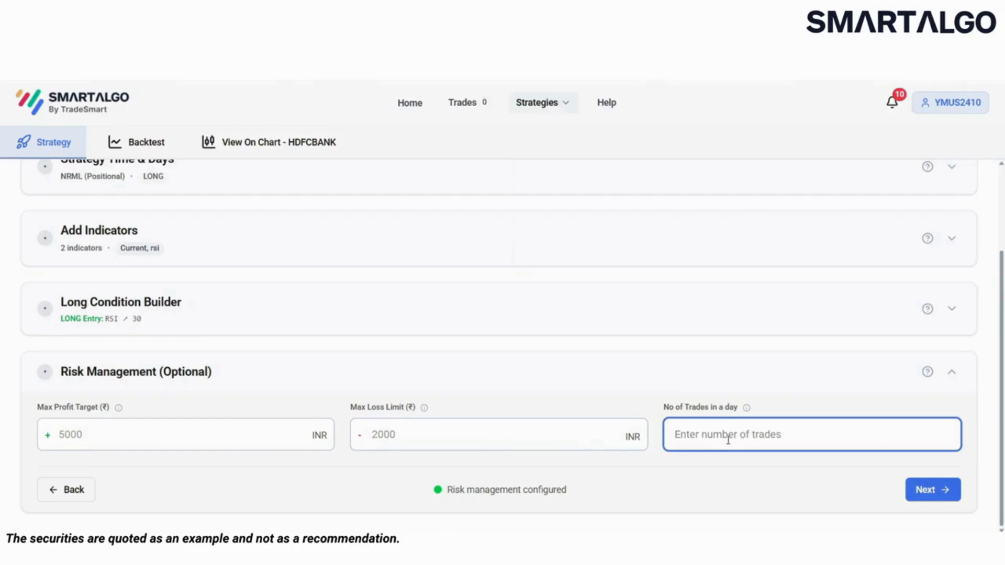
{"action": "type", "text": "5"}
{"action": "left_click", "coordinate": [916, 491]}
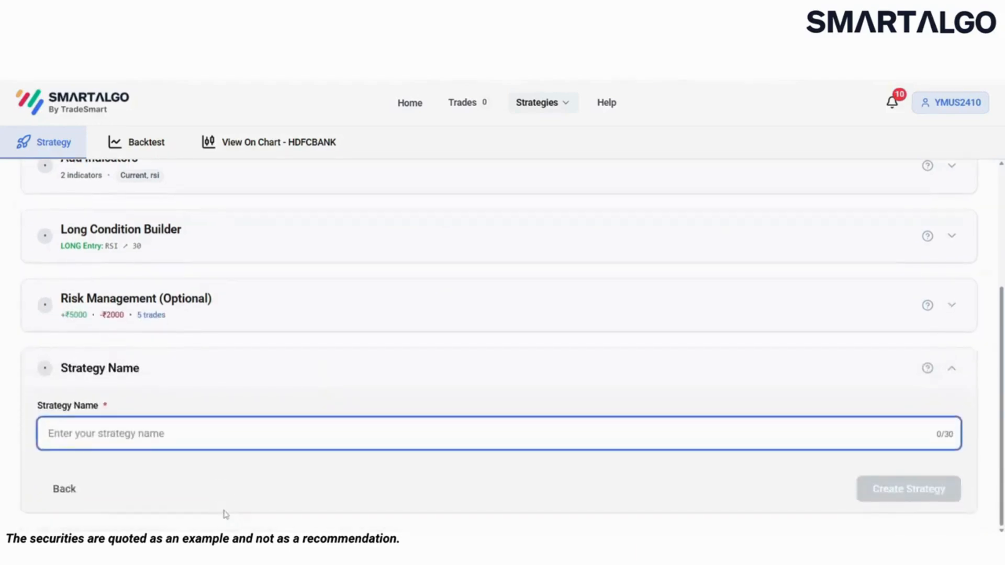
Step: Name the strategy HDFC RSI and create it
{"action": "type", "text": "HDFC "}
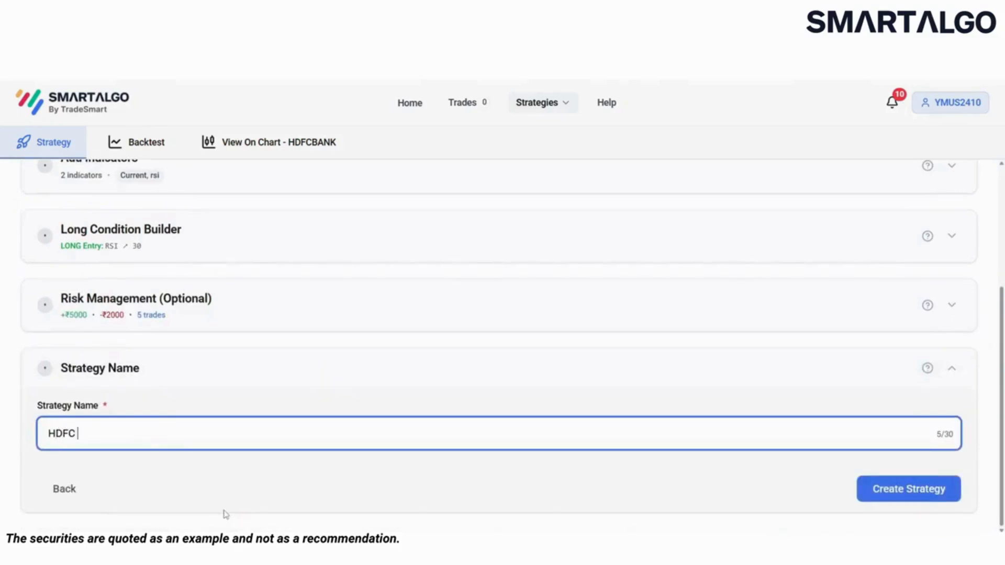
{"action": "type", "text": "RSI"}
{"action": "left_click", "coordinate": [927, 492]}
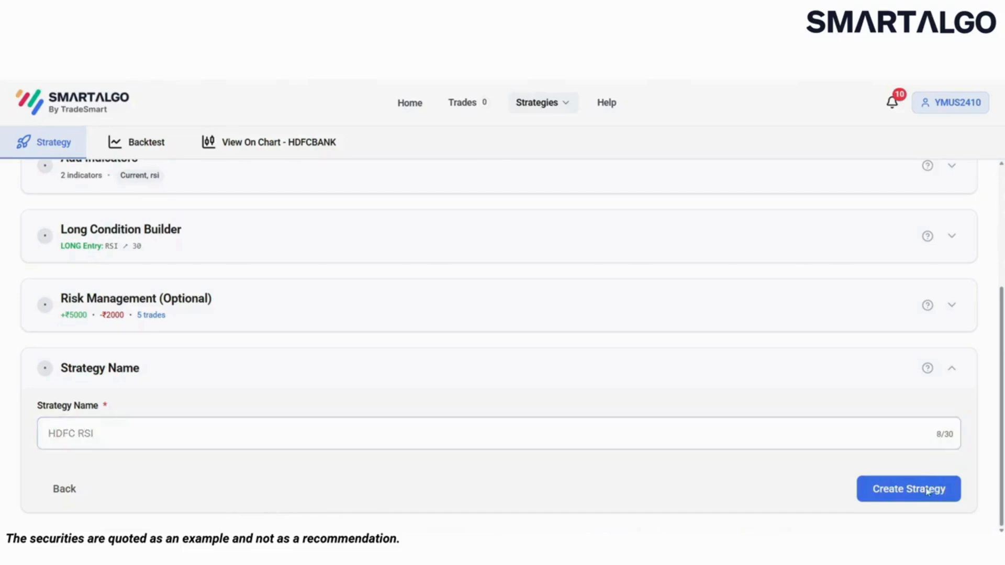